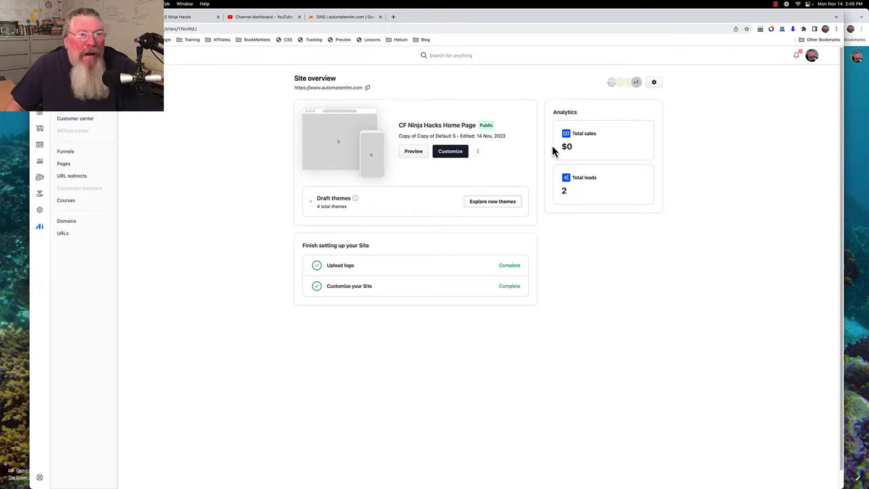
Open the Downloads list in the workspace's My Assets settings
left_click(41, 214)
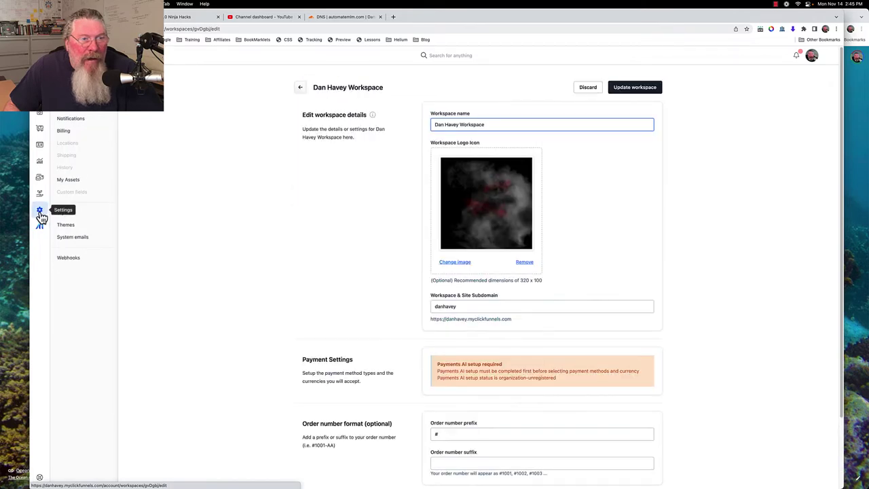
left_click(69, 181)
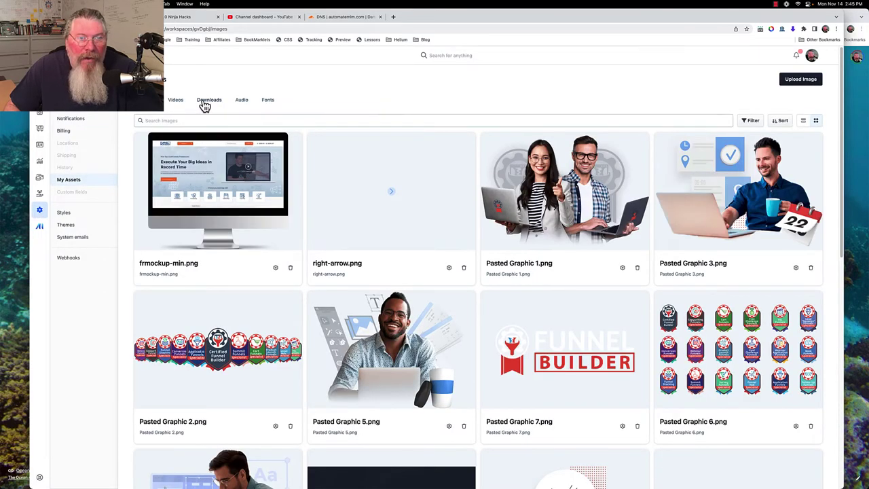
left_click(207, 100)
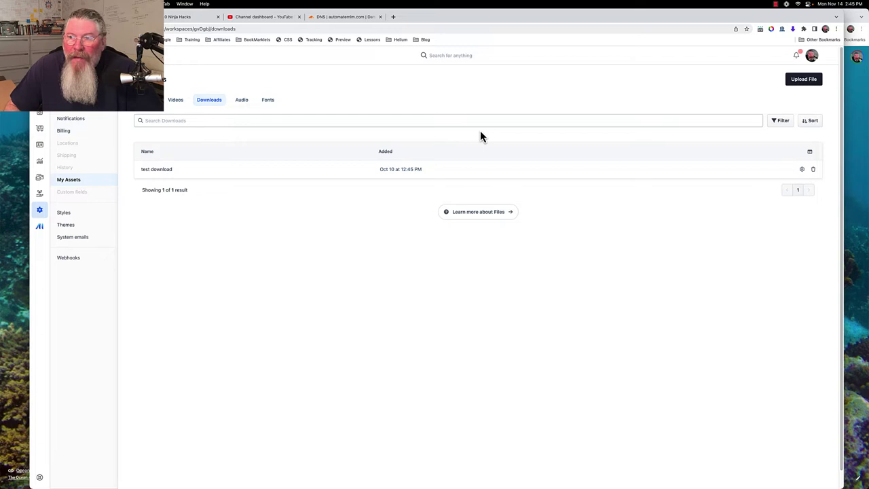
Try to upload Five-Secrets-to-Finding-Clients.pdf from the Downloads folder as a new download file
left_click(807, 87)
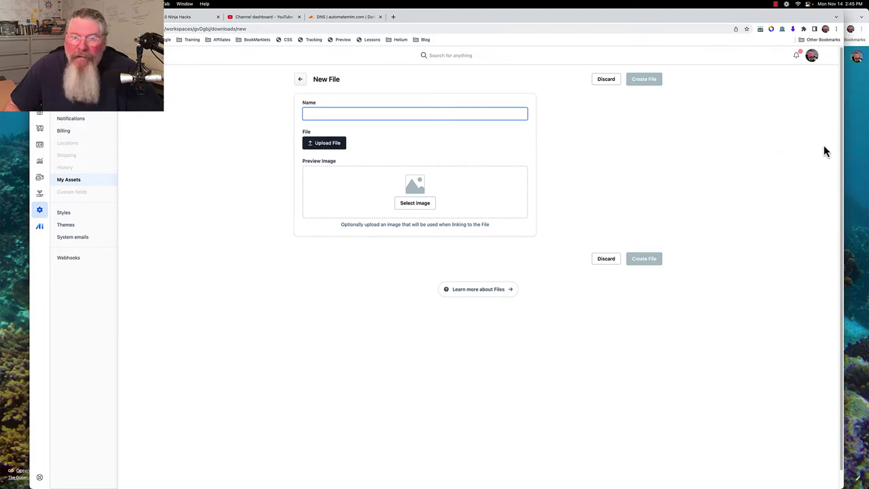
left_click(327, 148)
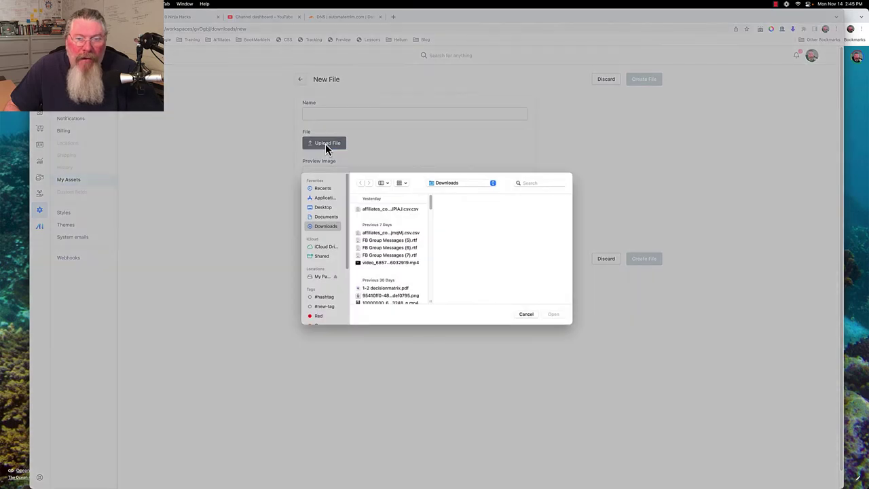
scroll(387, 211, "down", 3)
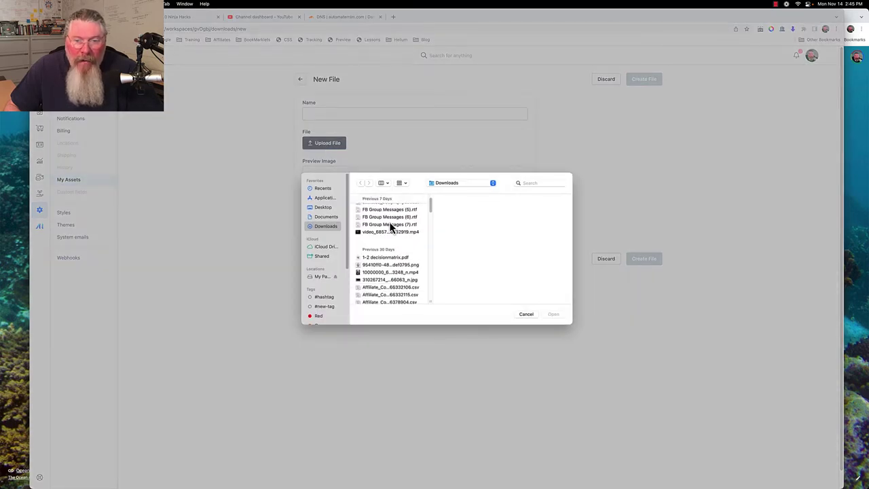
scroll(384, 252, "down", 8)
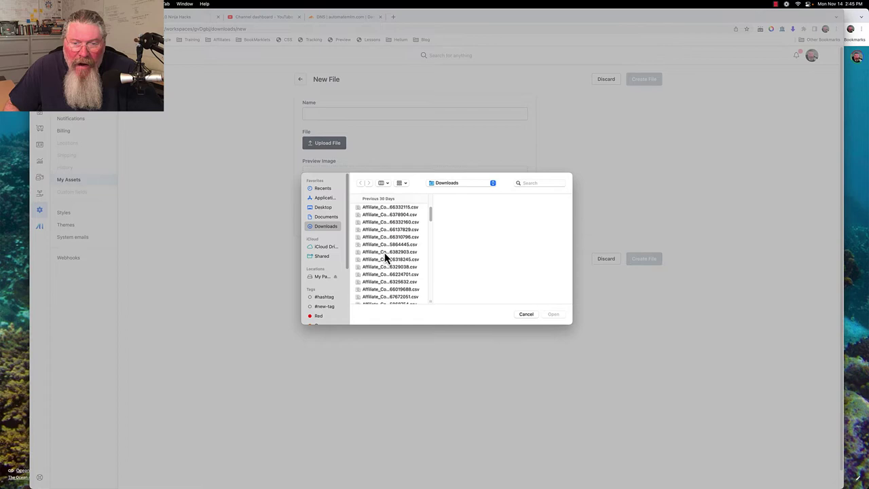
scroll(384, 254, "down", 10)
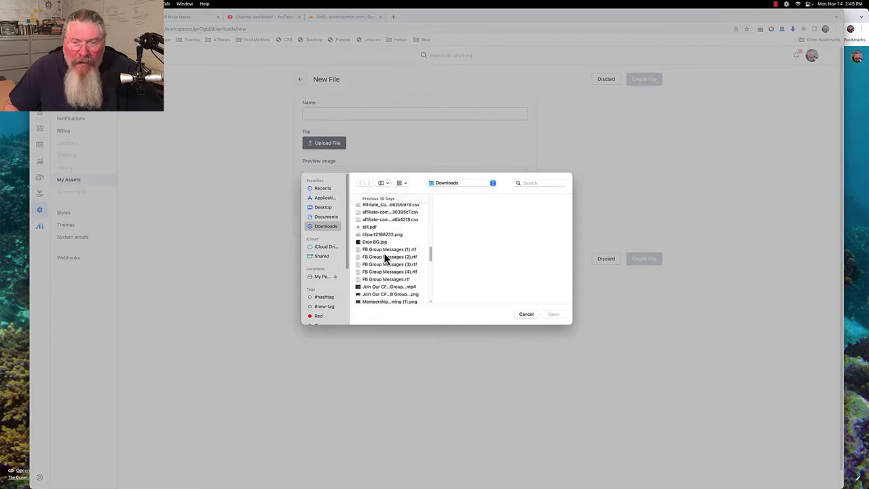
scroll(397, 251, "down", 12)
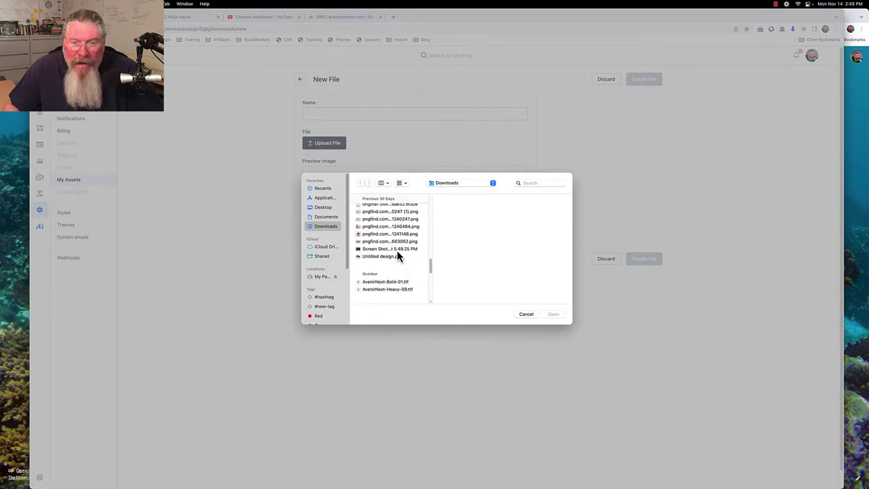
scroll(397, 250, "down", 4)
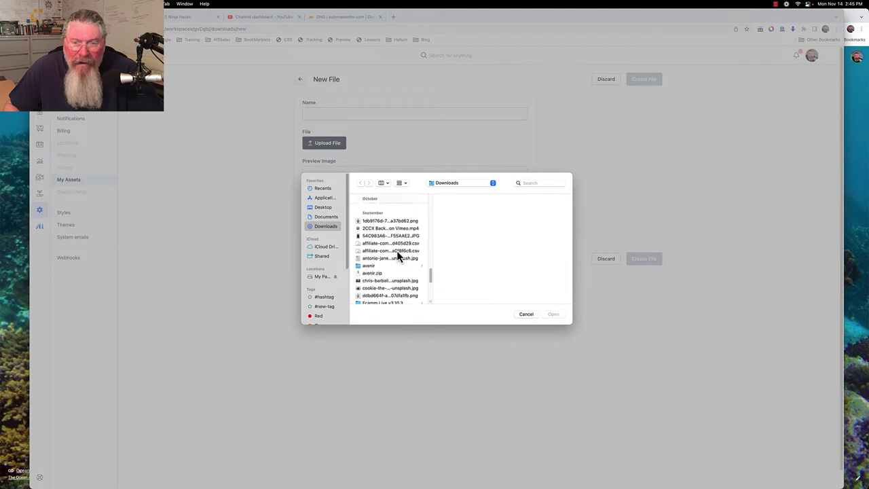
scroll(396, 251, "down", 3)
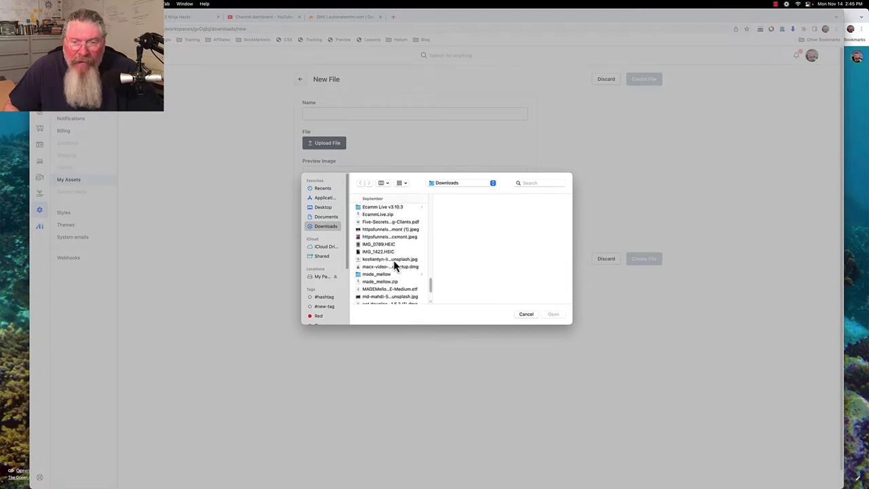
left_click(396, 224)
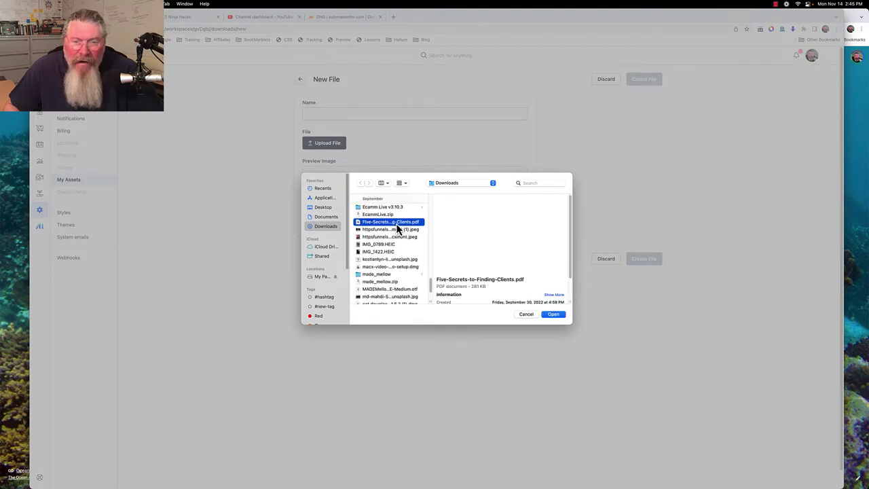
left_click(553, 314)
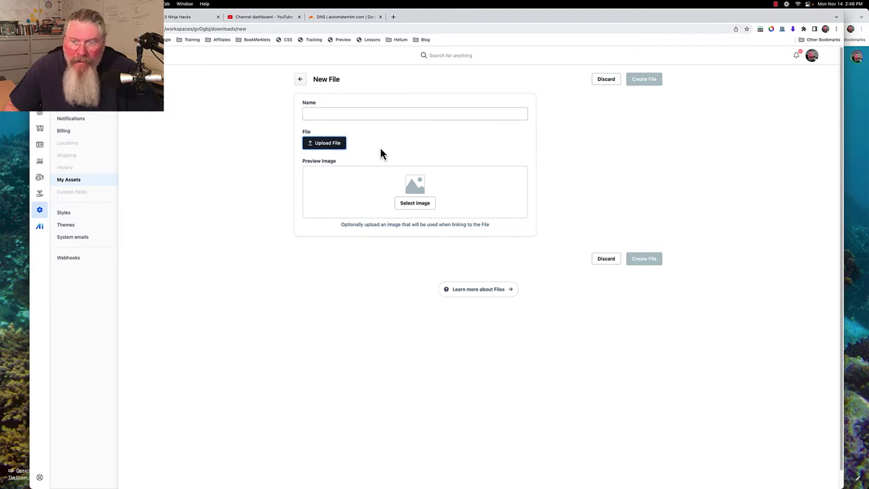
Try uploading Five-Secrets-to-Finding-Clients.pdf a second time and return to the Downloads list without creating the file
left_click(326, 145)
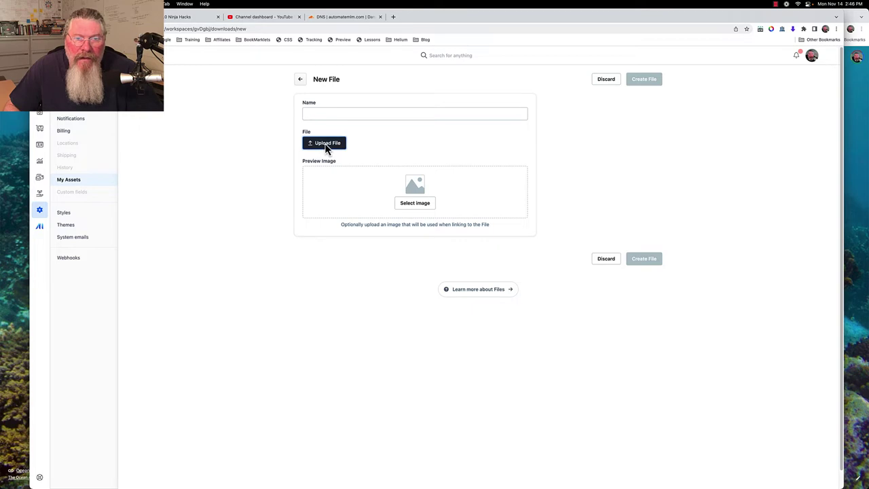
scroll(378, 254, "down", 5)
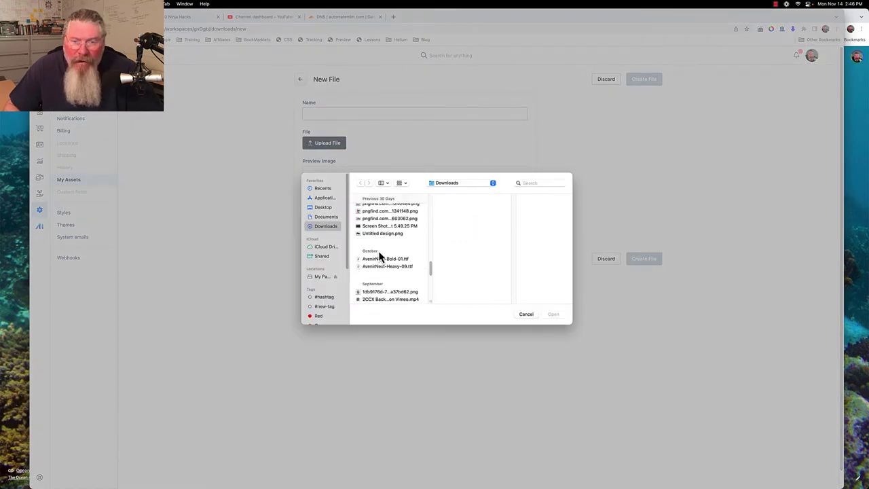
scroll(380, 256, "down", 4)
scroll(378, 254, "down", 4)
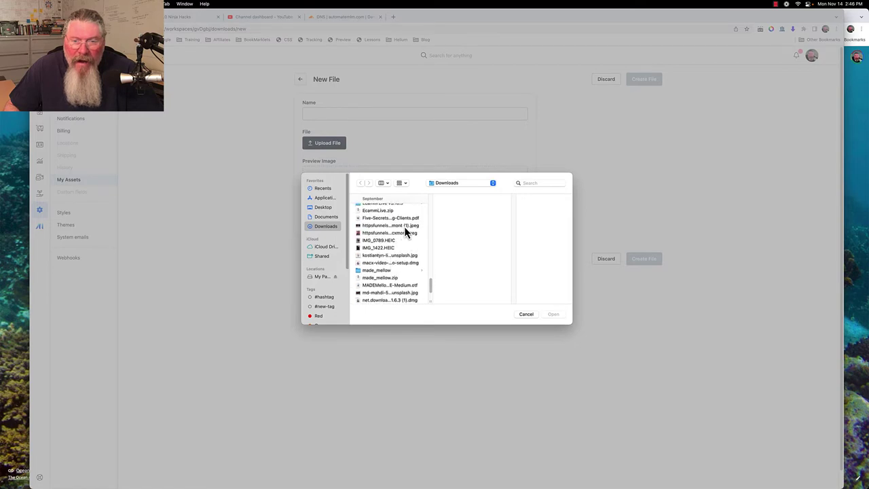
left_click(382, 217)
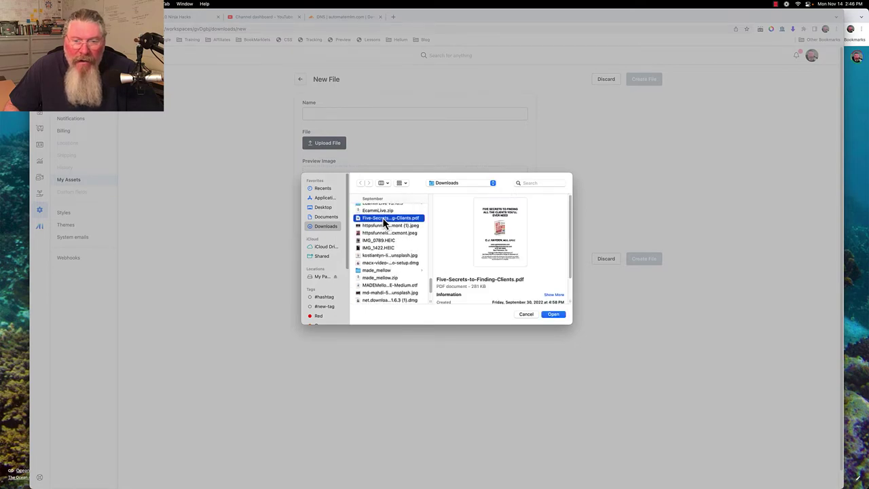
left_click(551, 314)
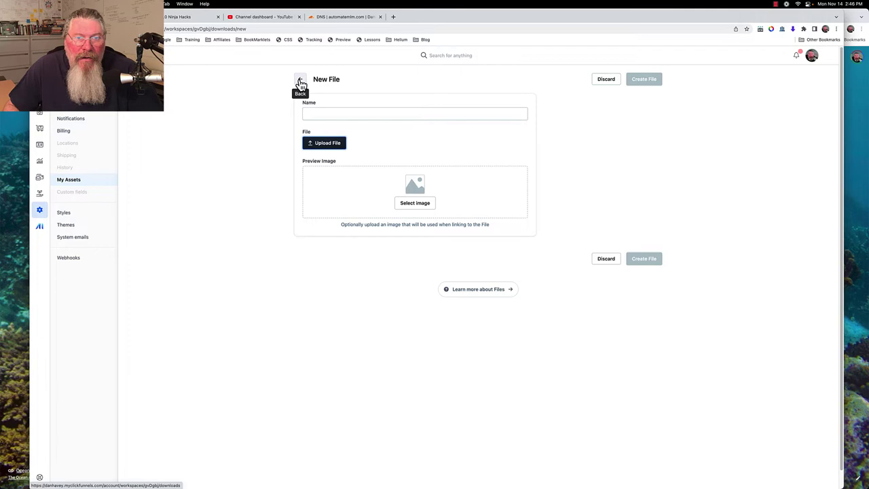
left_click(314, 145)
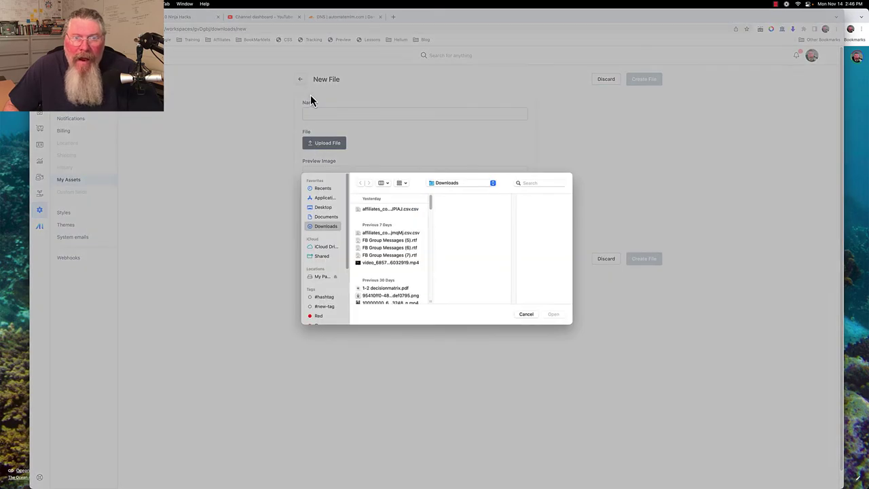
left_click(526, 314)
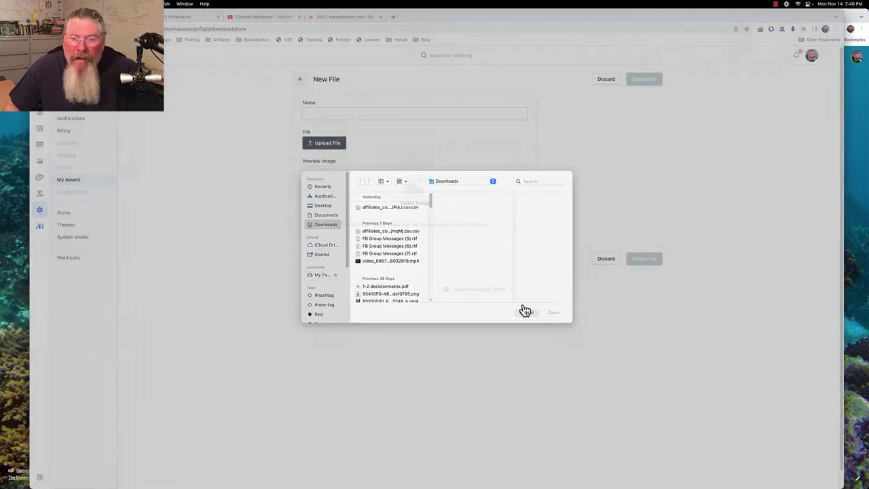
left_click(301, 83)
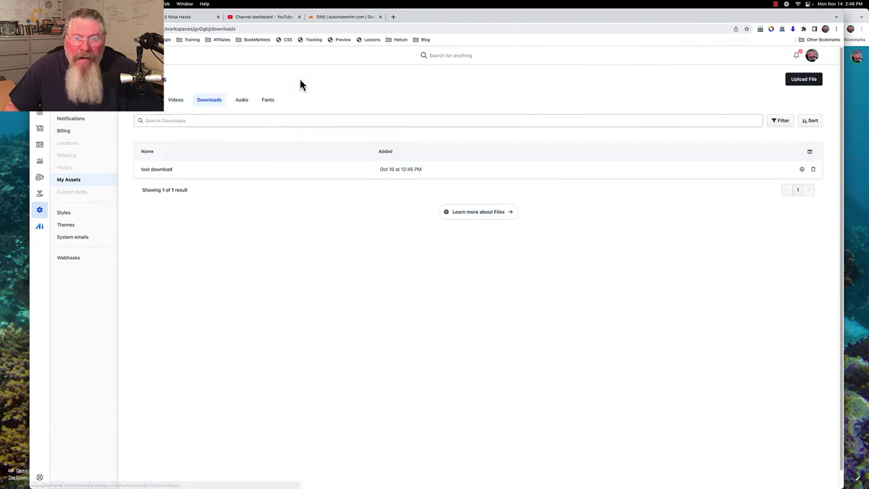
Copy the link address of the current file in the "test download" asset and download that file
left_click(802, 171)
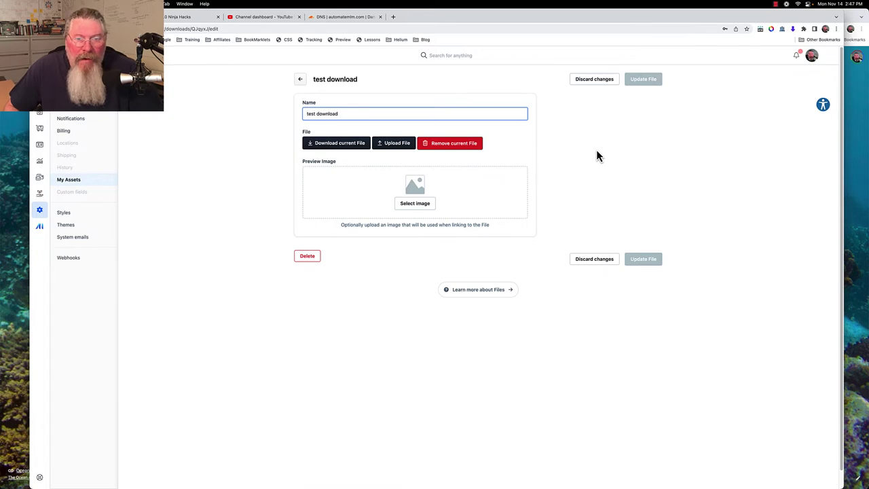
right_click(340, 144)
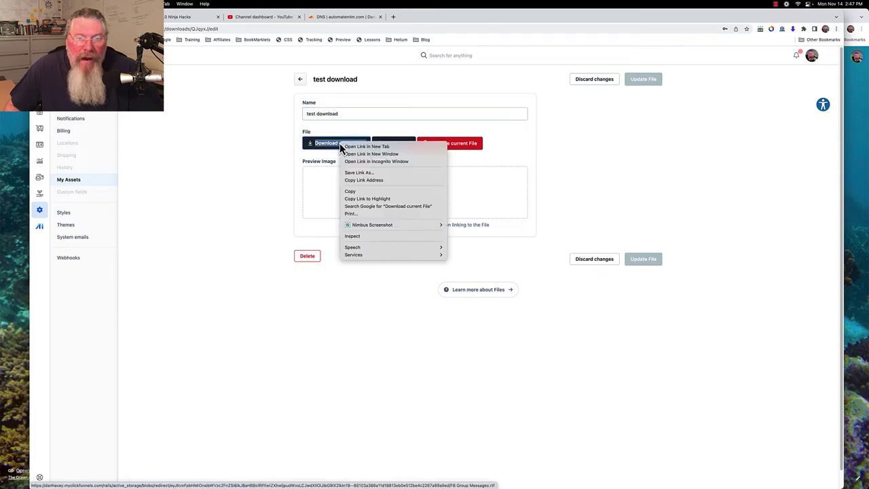
left_click(369, 180)
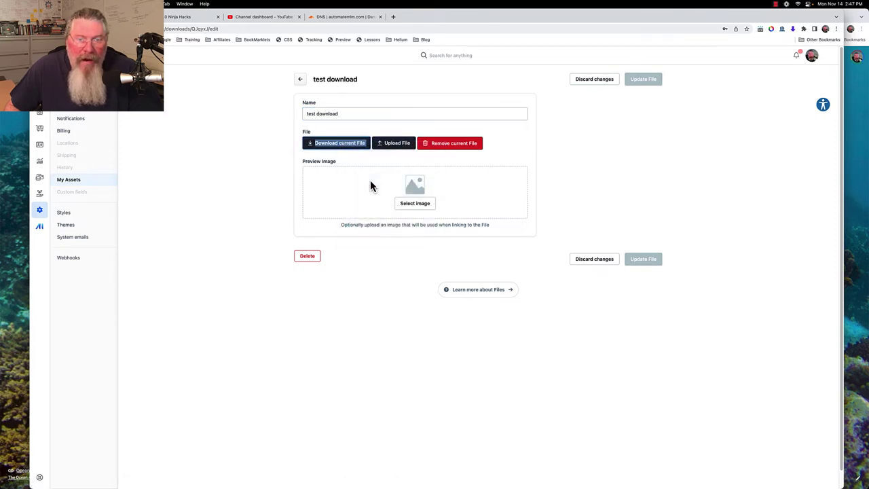
left_click(339, 146)
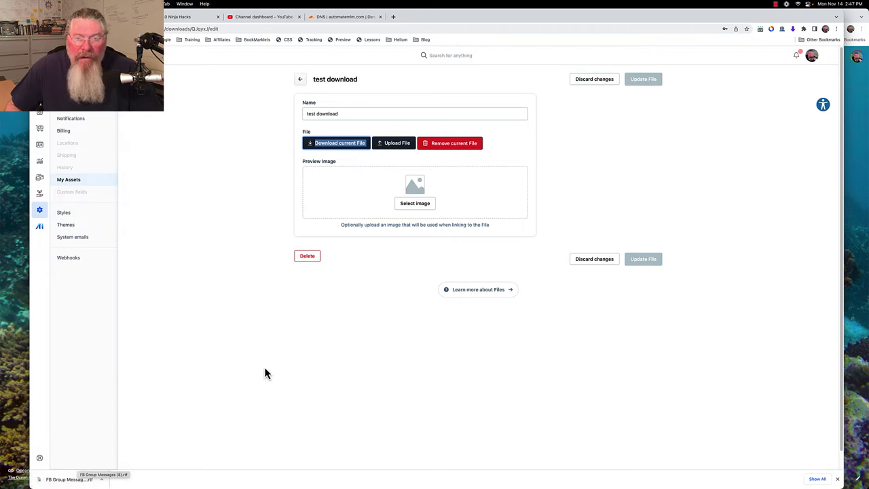
left_click(400, 143)
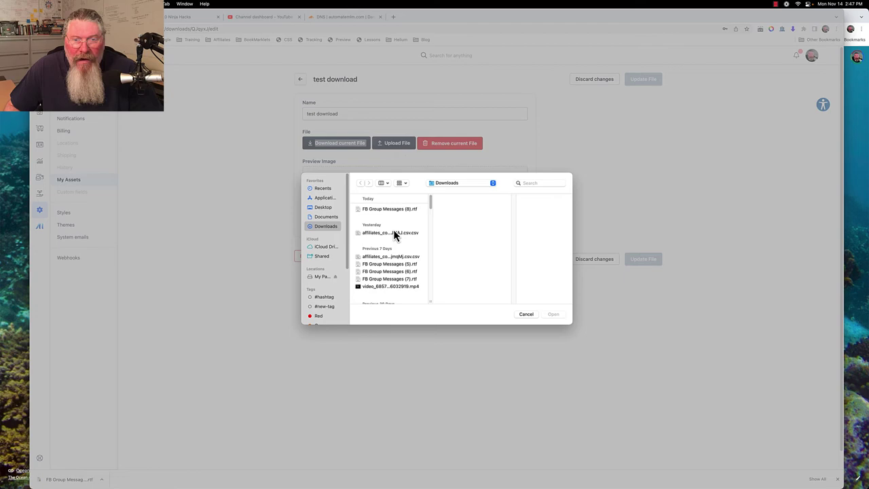
scroll(393, 232, "down", 2)
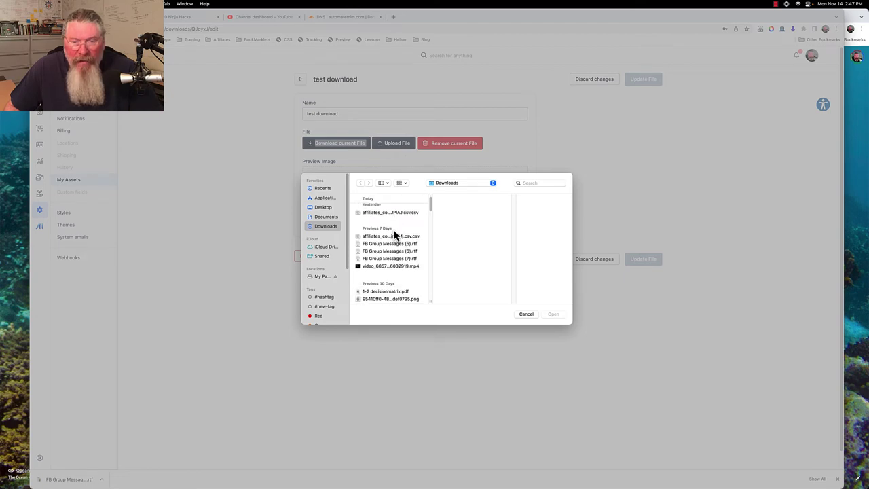
scroll(393, 233, "down", 5)
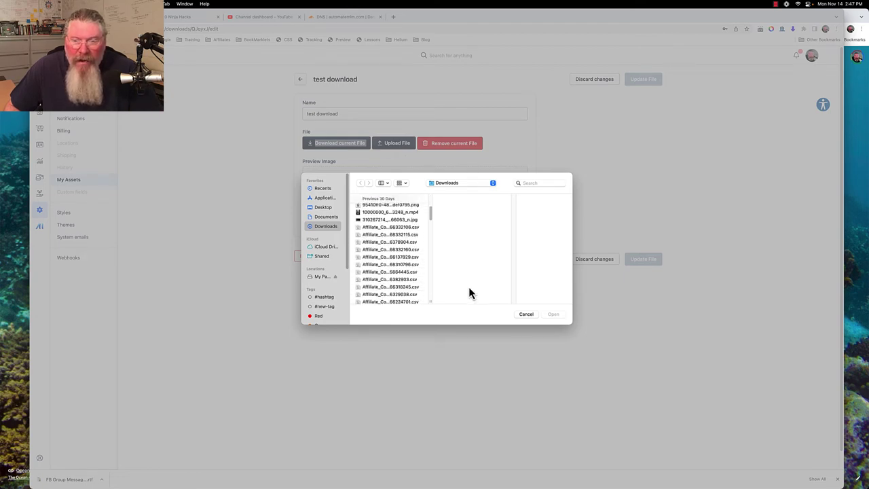
left_click(521, 315)
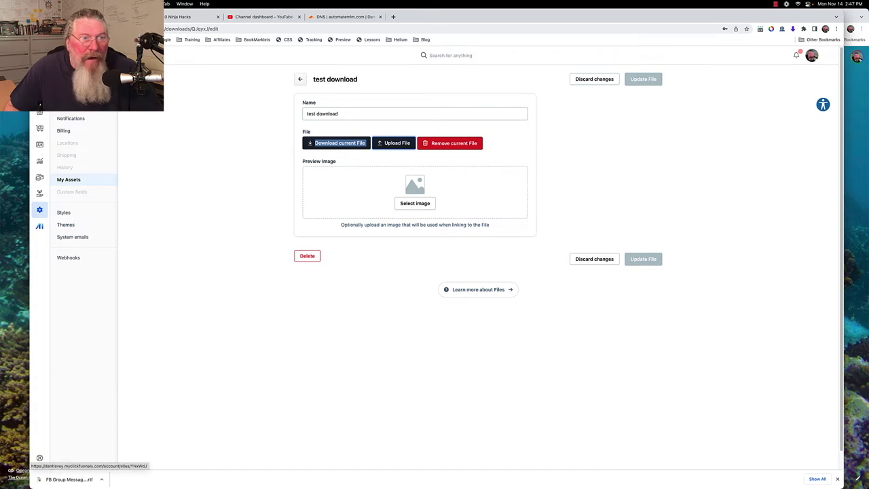
Open the Optin page of Demo New Funnel in the page editor
left_click(39, 96)
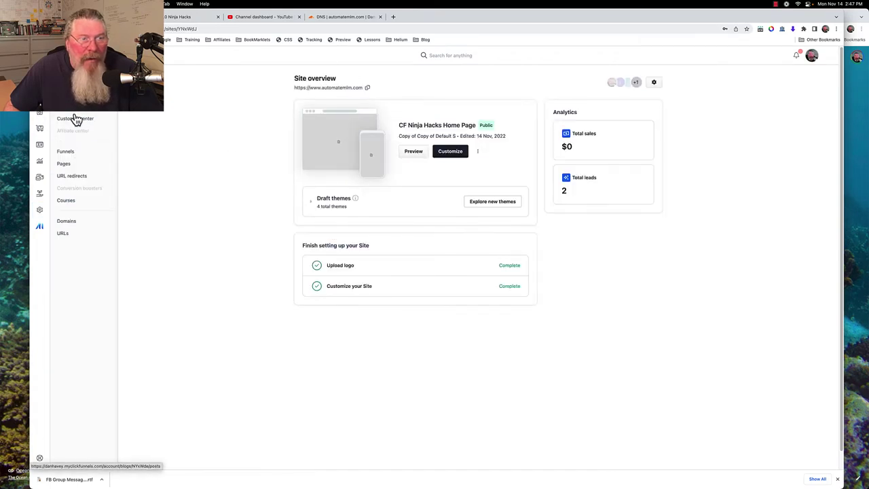
left_click(65, 158)
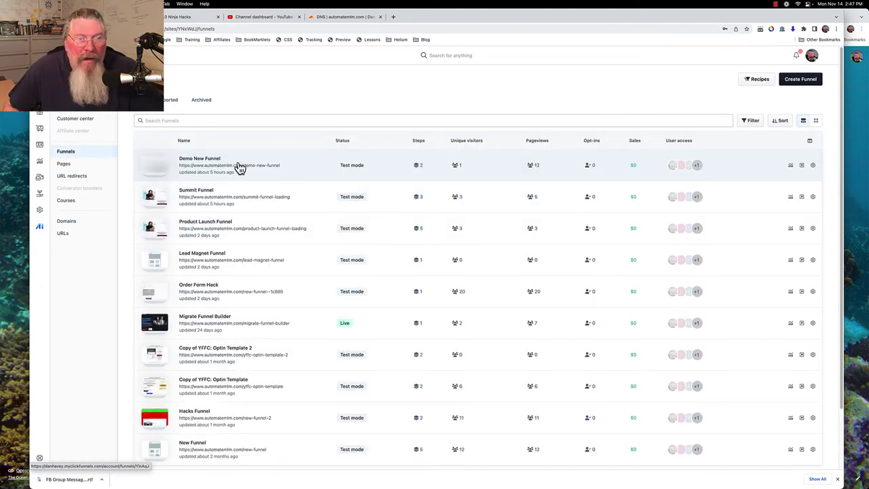
left_click(278, 170)
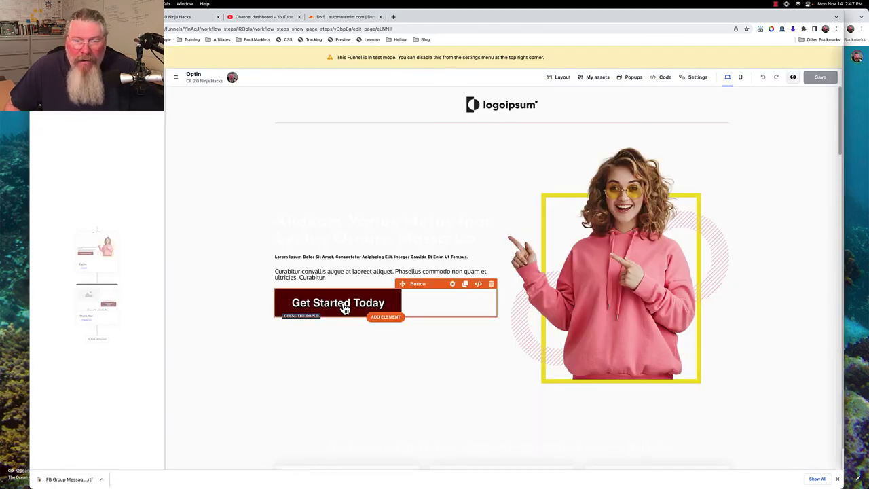
Make the Get Started Today button go to a custom URL using the copied file link, and save the page
left_click(345, 309)
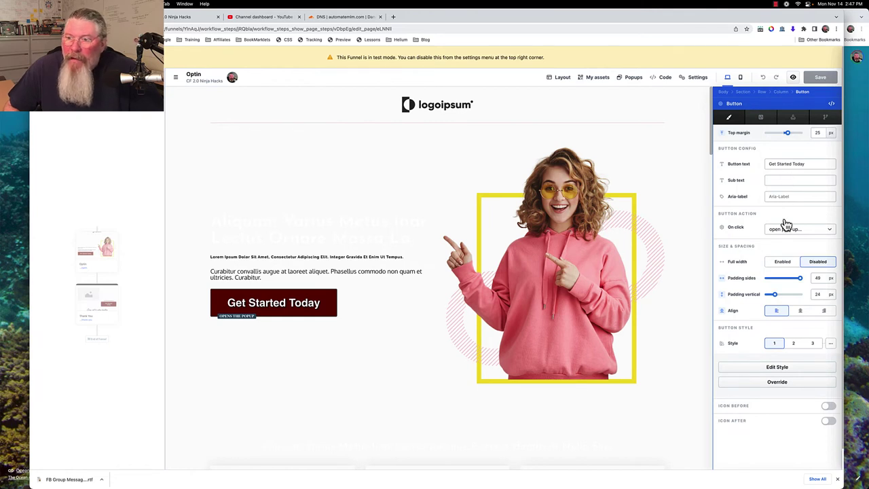
left_click(788, 231)
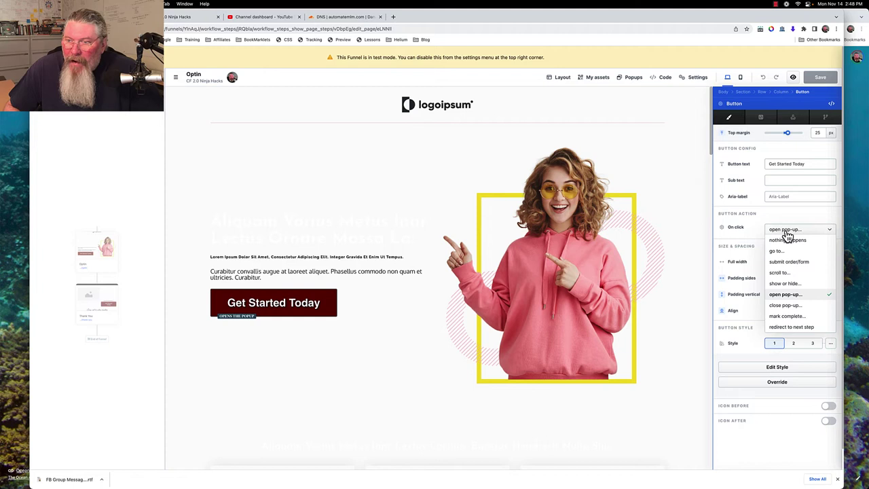
left_click(778, 252)
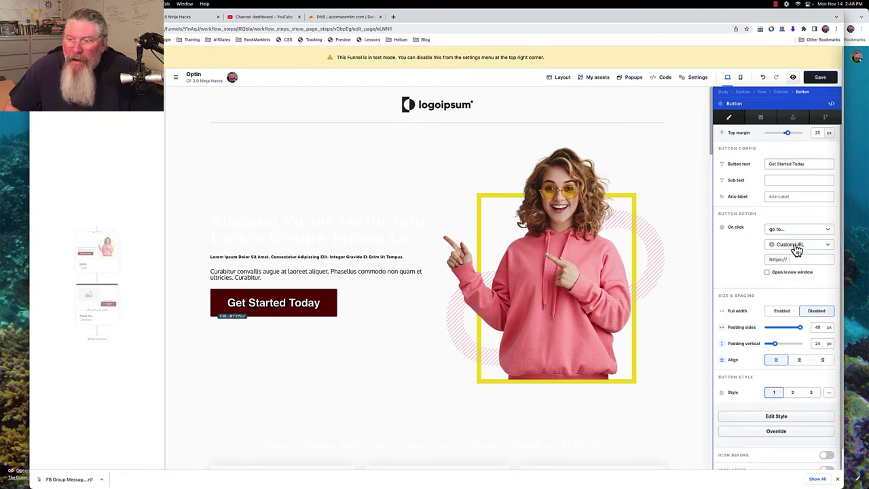
left_click(797, 259)
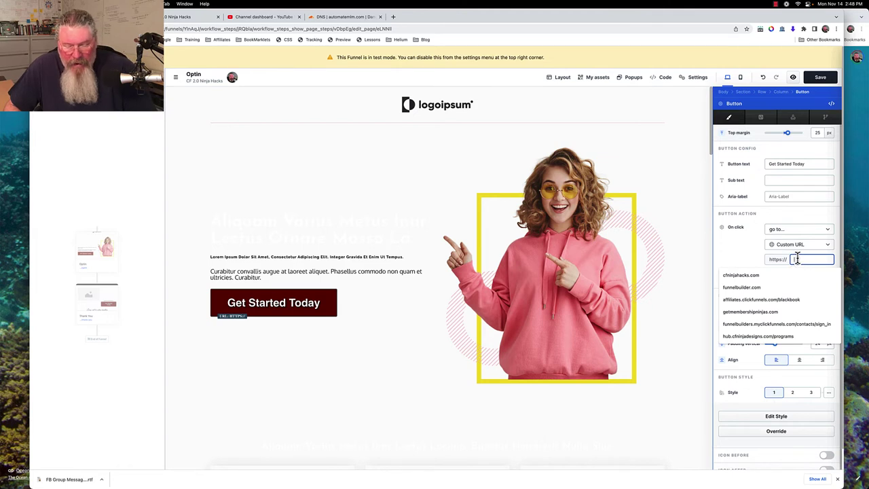
key("super+v")
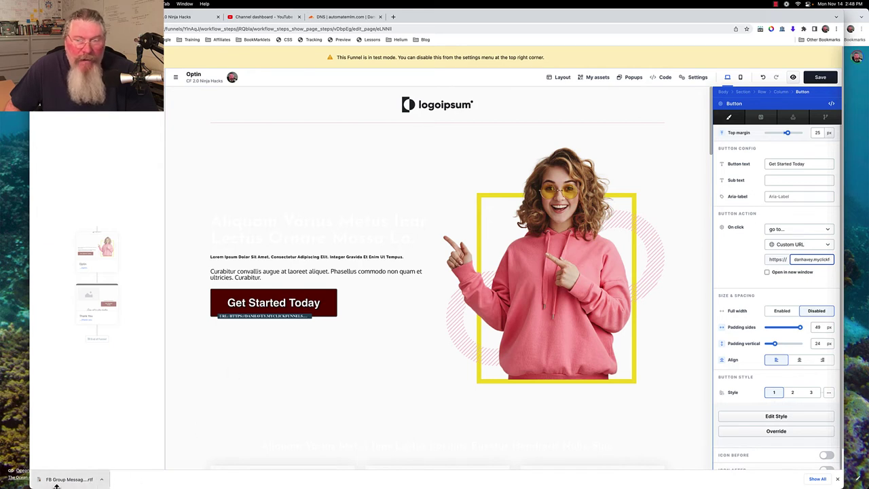
left_click(822, 79)
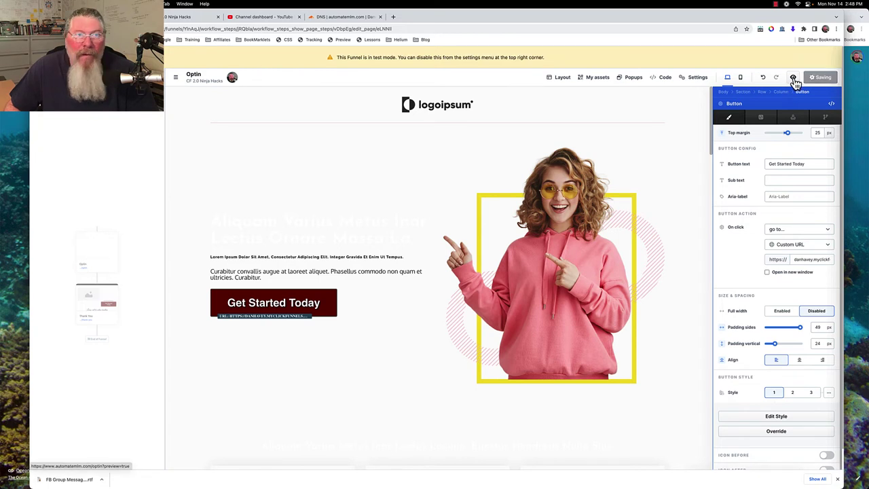
Preview the Optin page, test the file download with the Get Started Today button, and return to the page editor
left_click(793, 79)
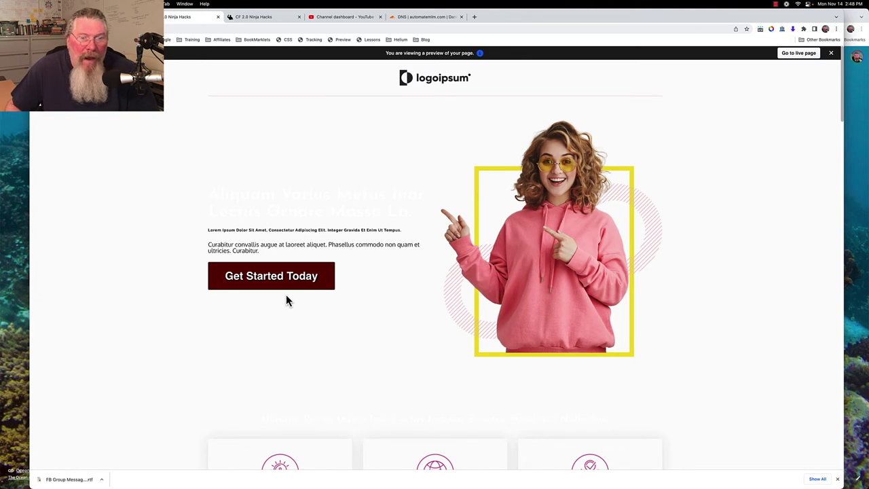
left_click(288, 283)
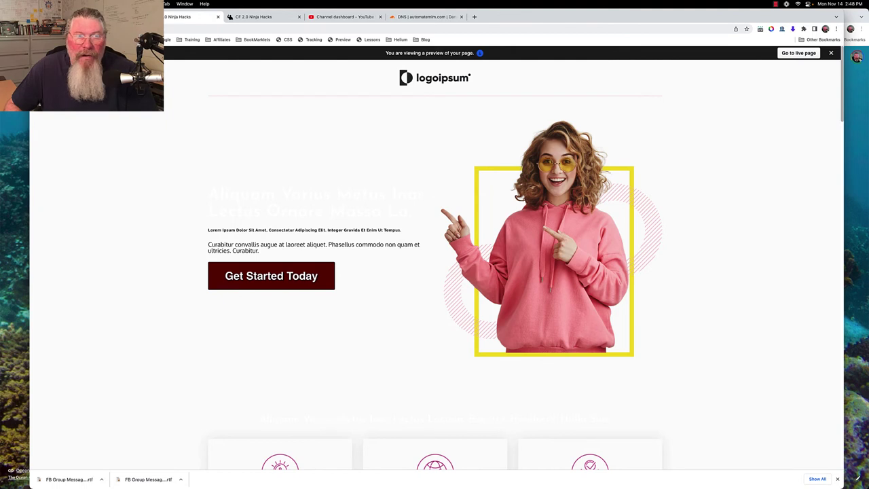
key("Escape")
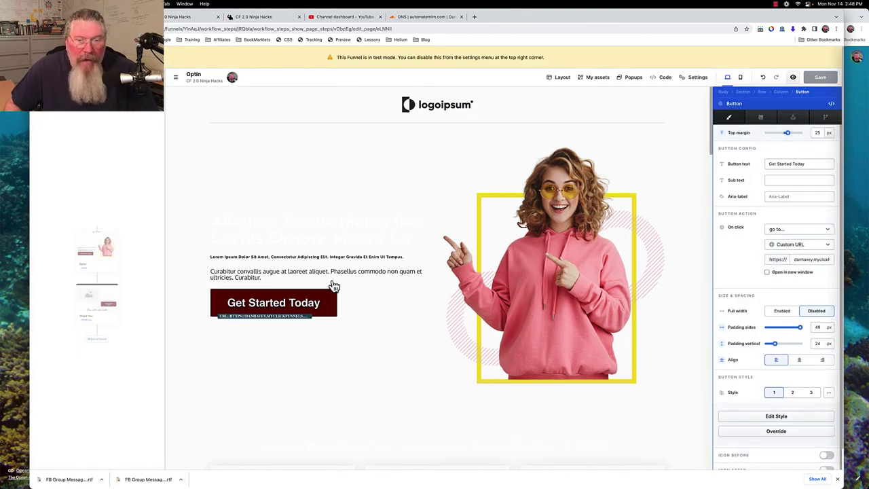
Turn the "Curabitur convallis augue" paragraph above the button into a text link to the copied file address
left_click(303, 276)
double_click(310, 273)
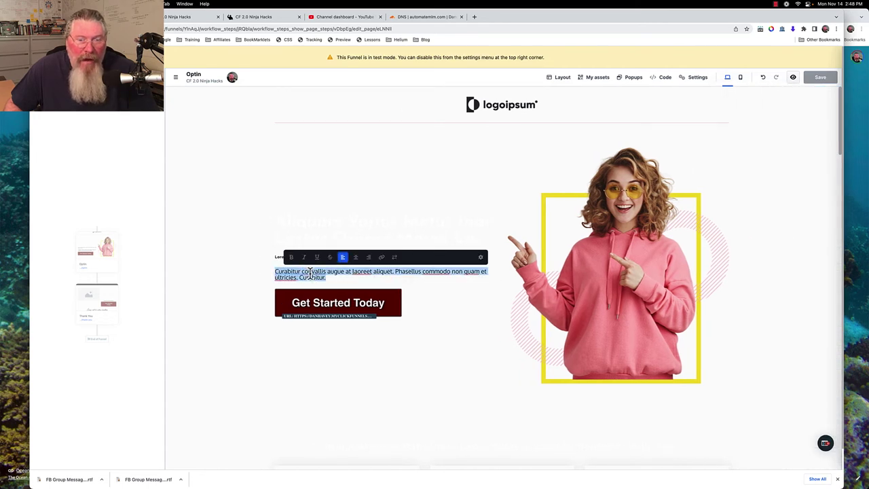
left_click(382, 258)
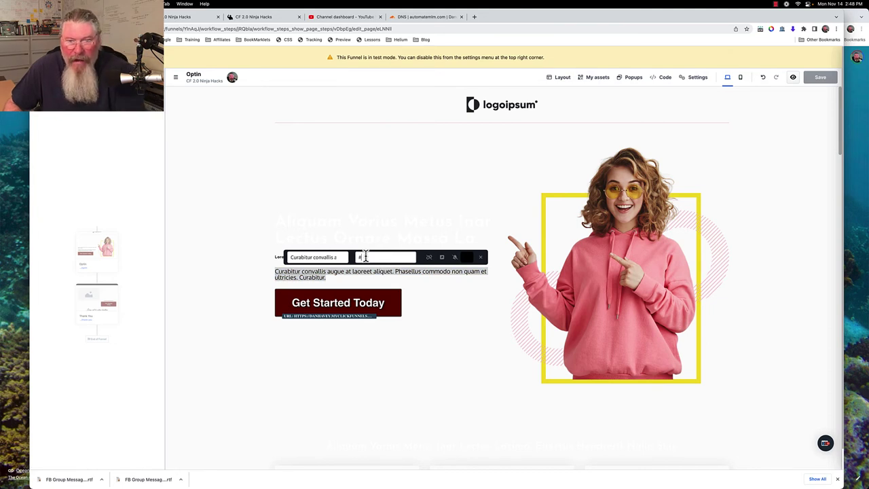
key("BackSpace")
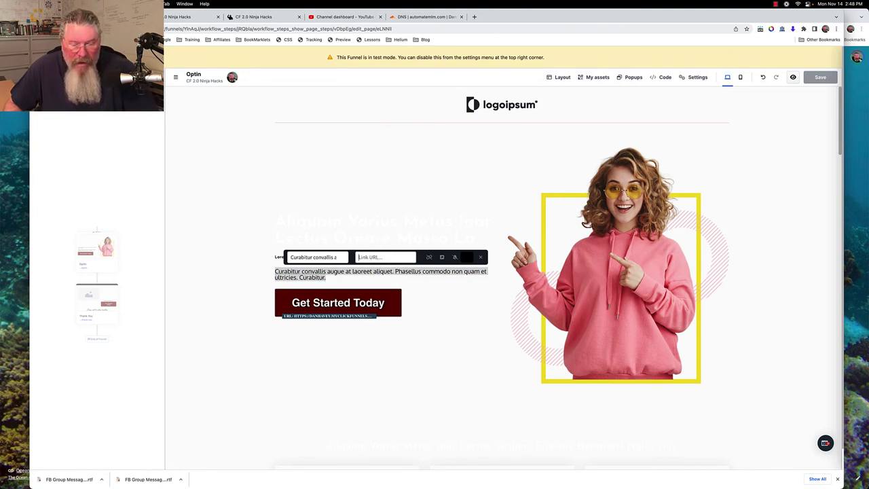
key("super+v")
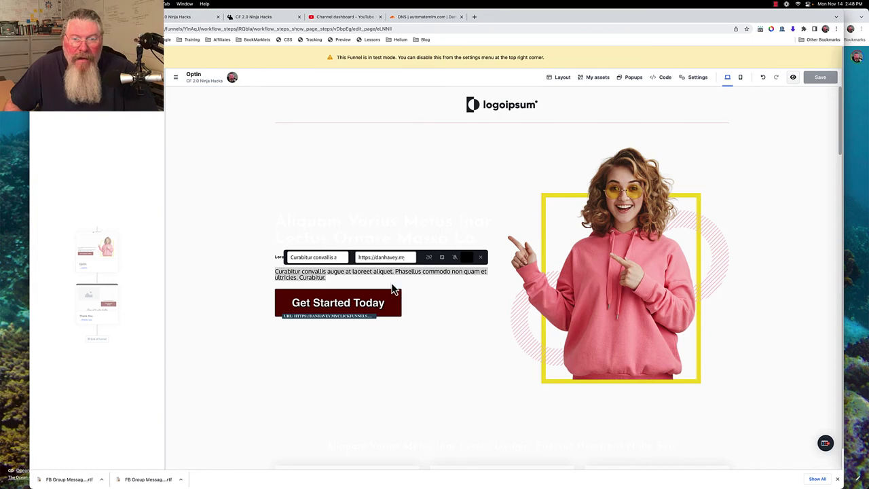
left_click(440, 297)
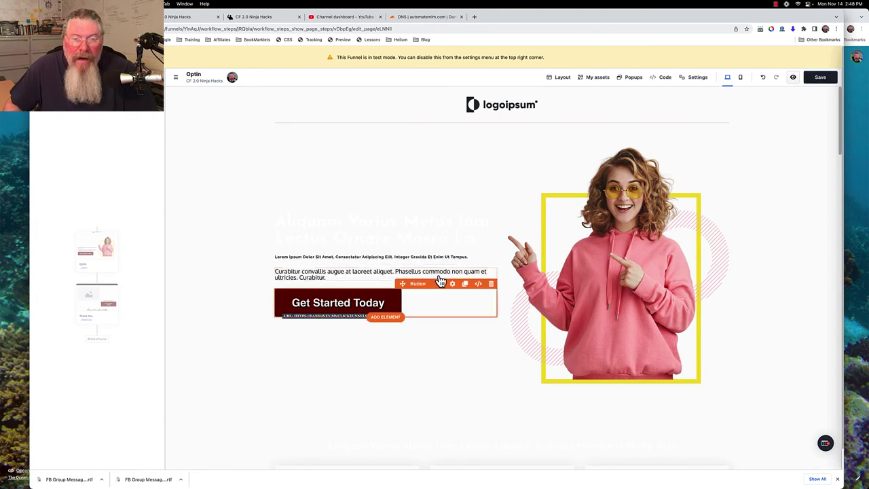
left_click(351, 277)
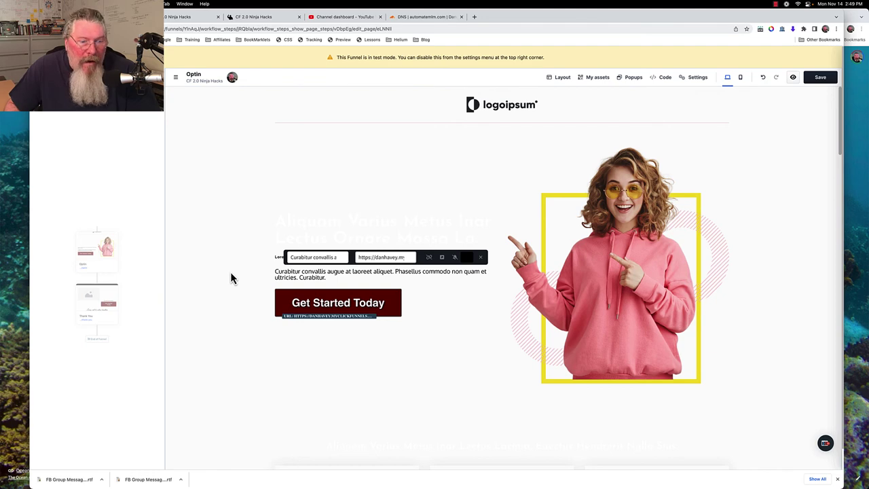
Open the copied FB Group Messages.rtf link in a new browser tab to test the direct download
left_click(474, 18)
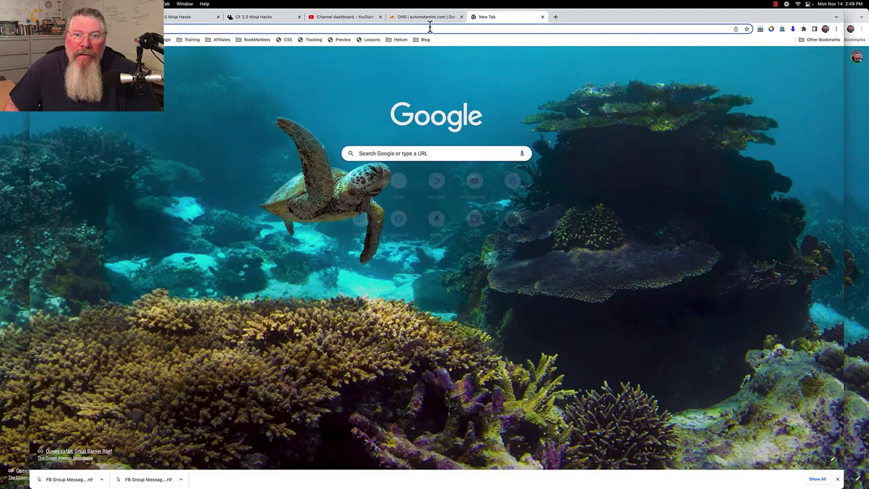
left_click(425, 29)
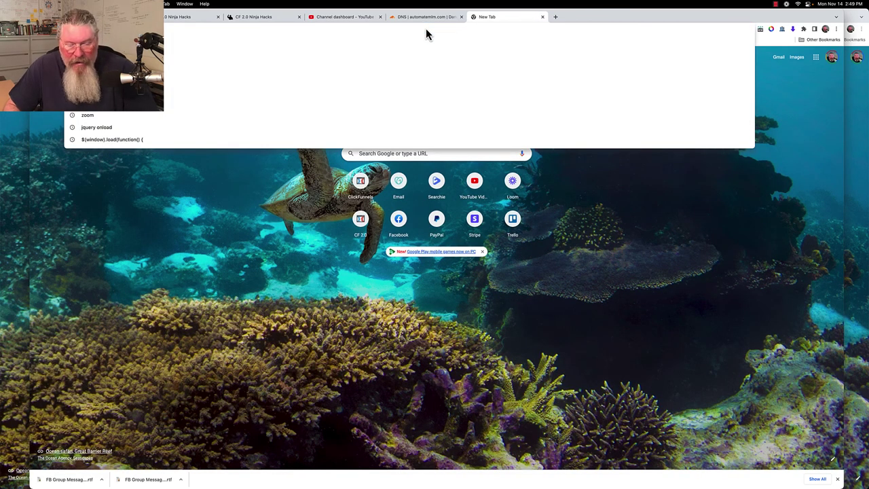
key("super+v")
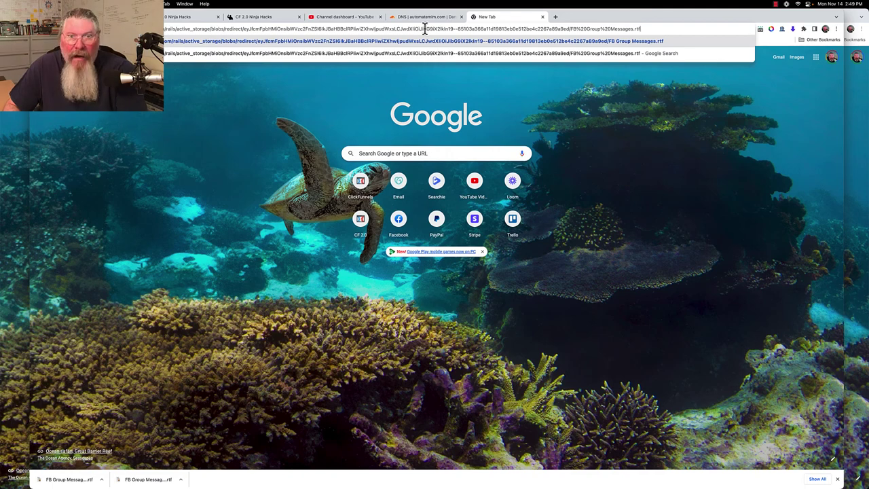
key("Return")
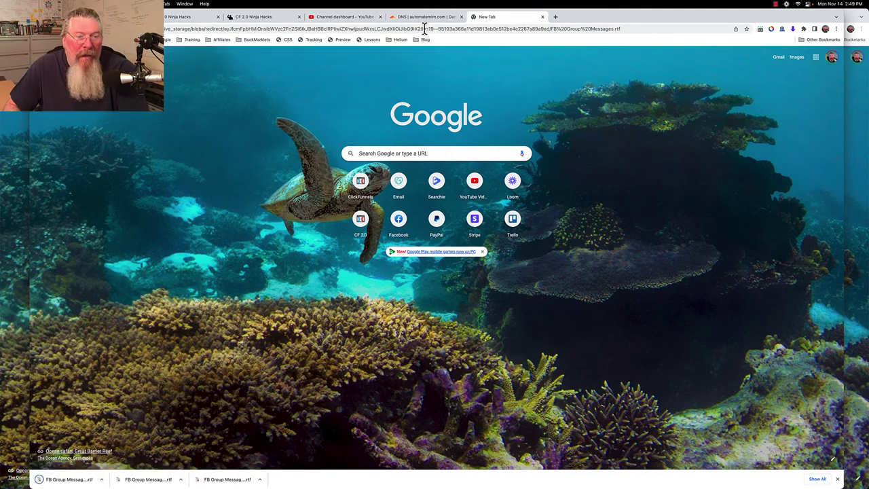